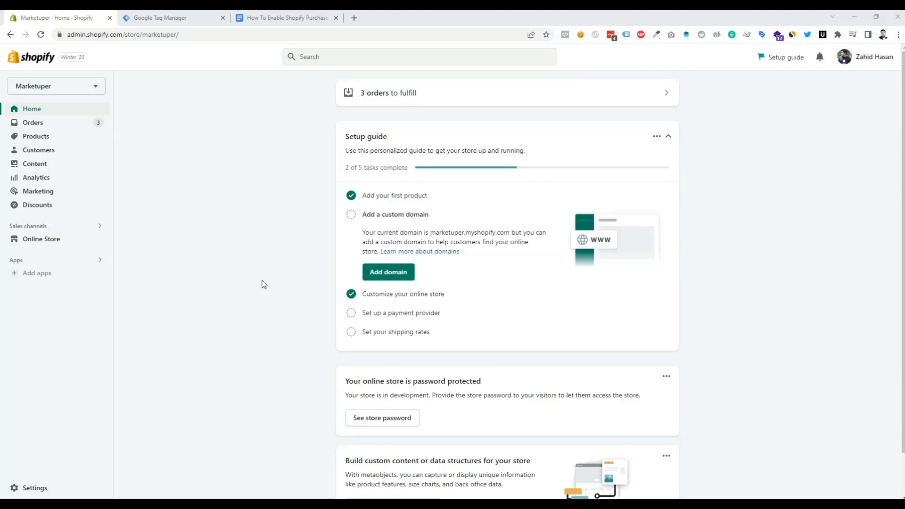
Step: Switch to the 'How To Enable Shopify Purchase DataLayer' Google Doc guide
left_click(268, 15)
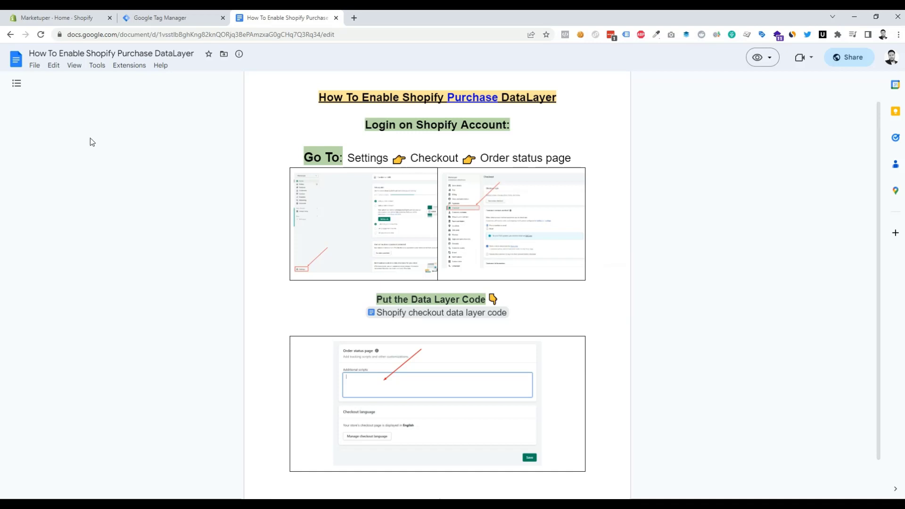
Step: Open Settings > Checkout and click into the Order status page's empty Additional scripts box
left_click(47, 14)
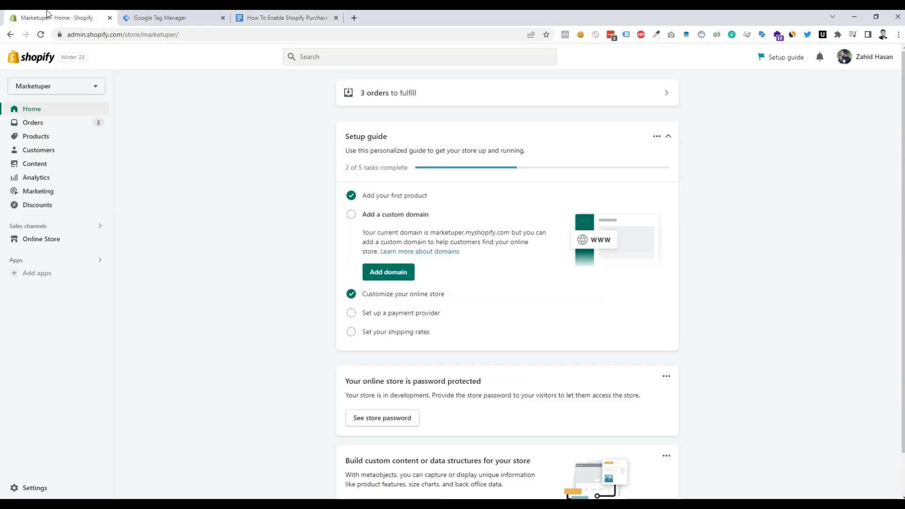
left_click(30, 490)
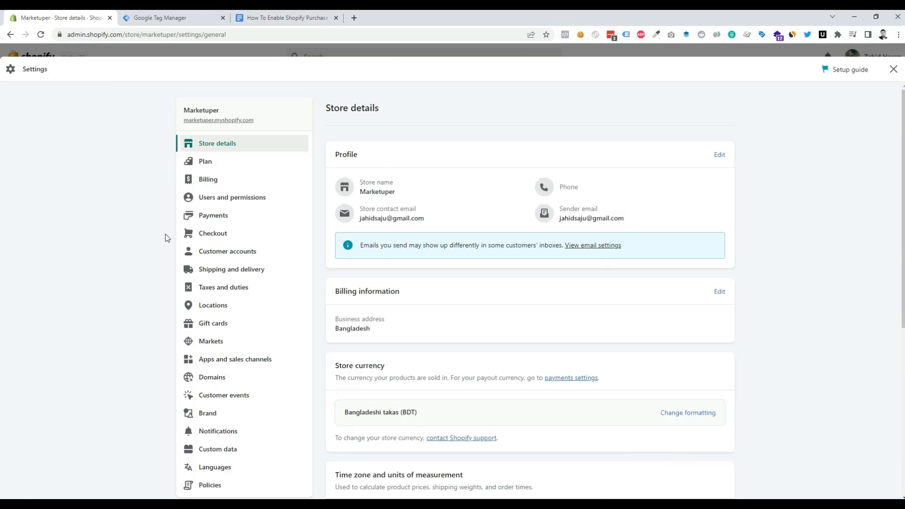
left_click(218, 240)
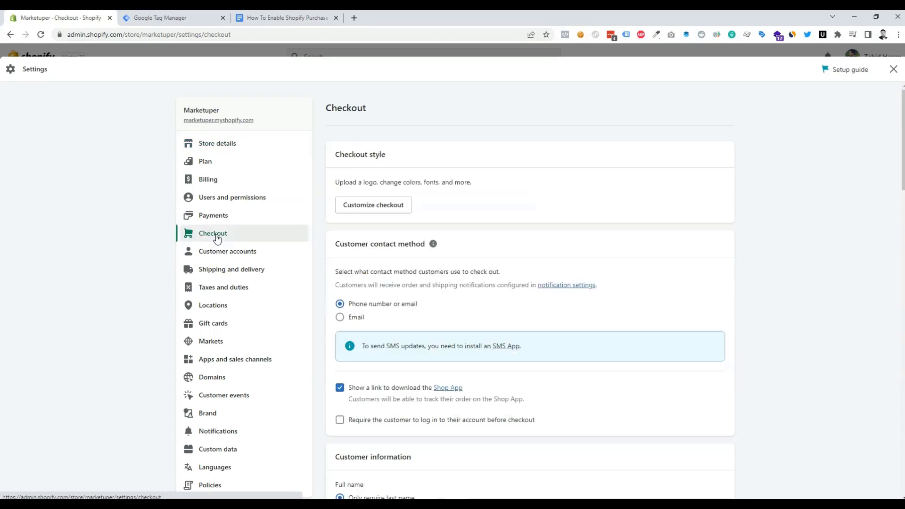
scroll(398, 314, "down", 1)
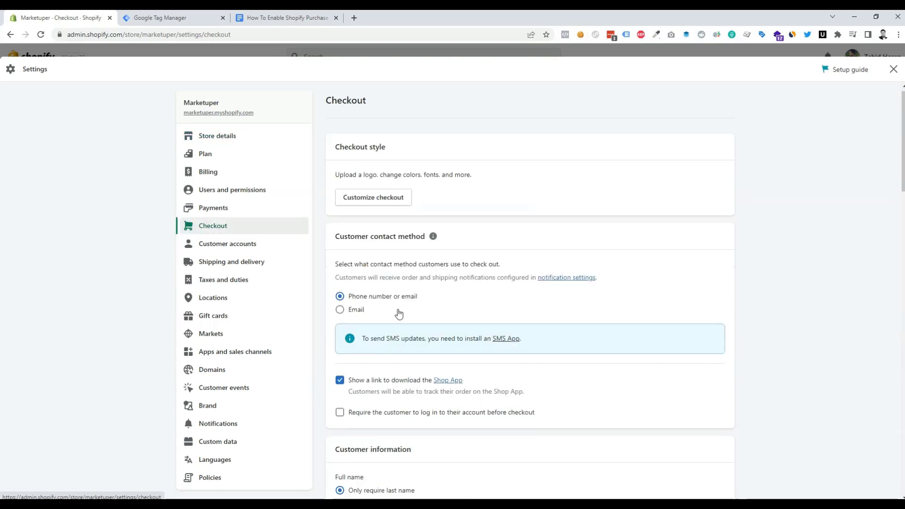
scroll(399, 314, "down", 10)
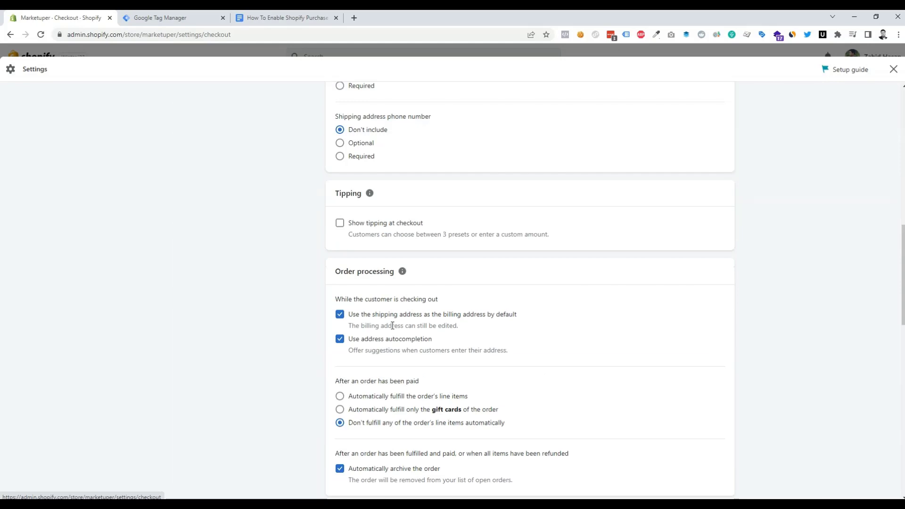
scroll(392, 325, "down", 15)
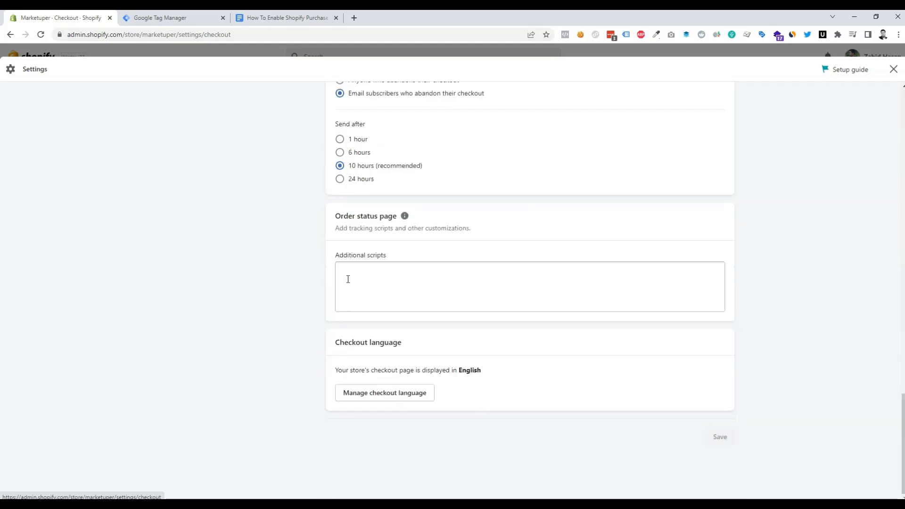
left_click_drag(335, 215, 397, 217)
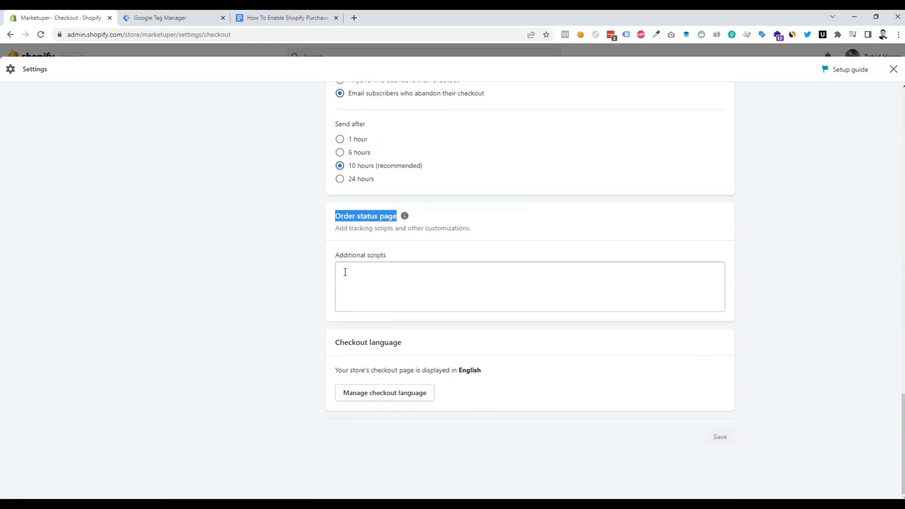
left_click(368, 273)
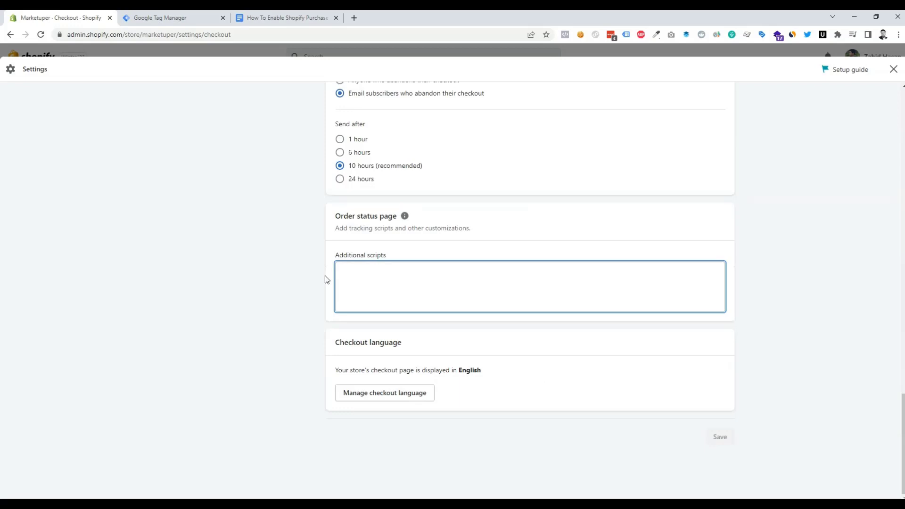
Step: Copy the GTM-5XZTXCV head snippet from Tag Manager's Admin > Install Google Tag Manager
left_click(181, 16)
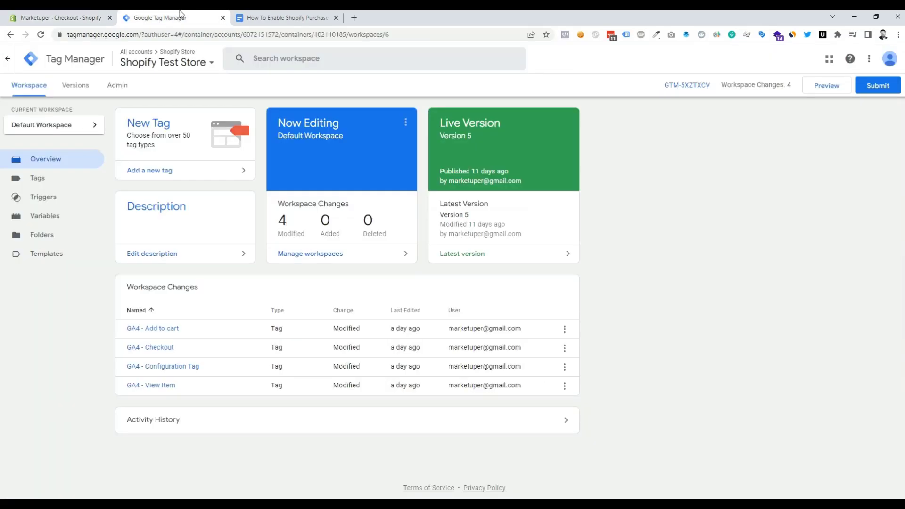
left_click(118, 86)
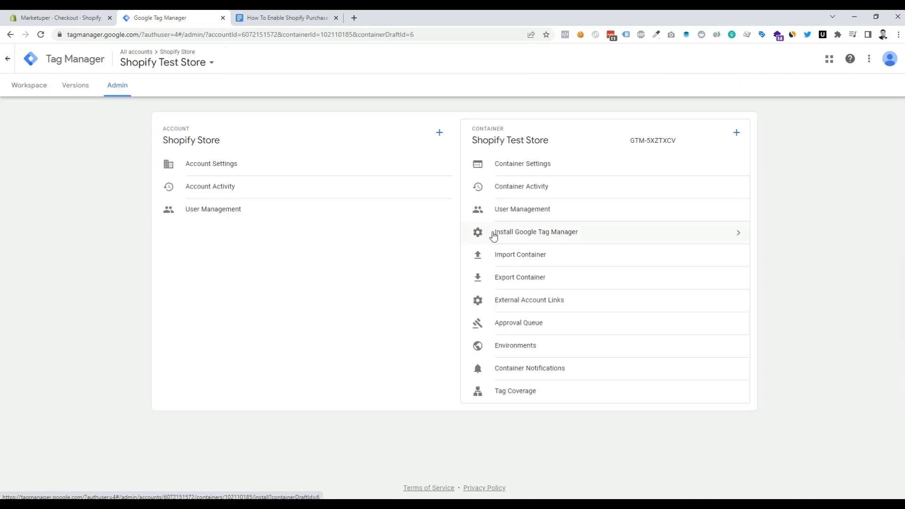
left_click(541, 238)
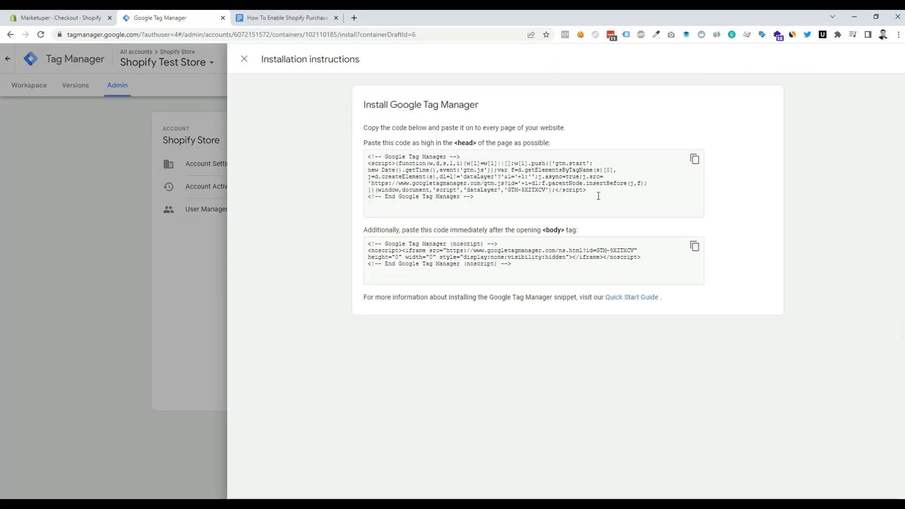
left_click(695, 160)
key("ctrl+c")
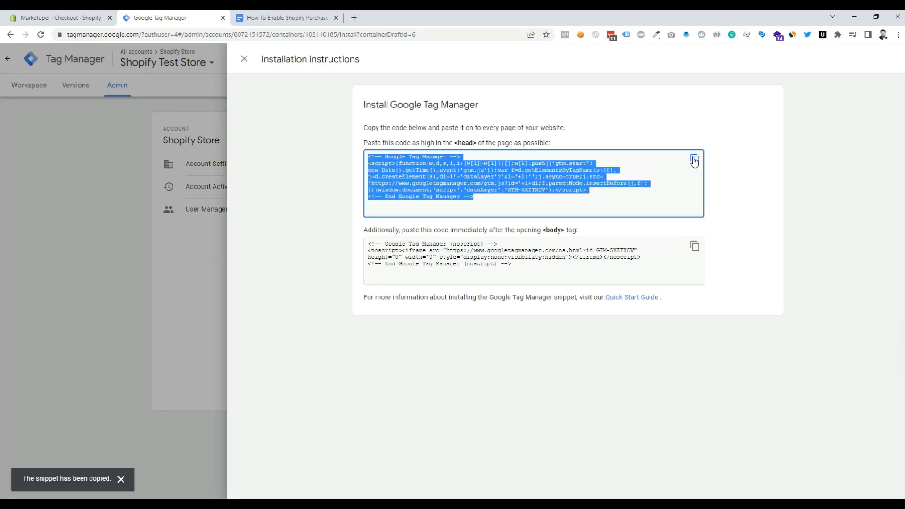
left_click(69, 16)
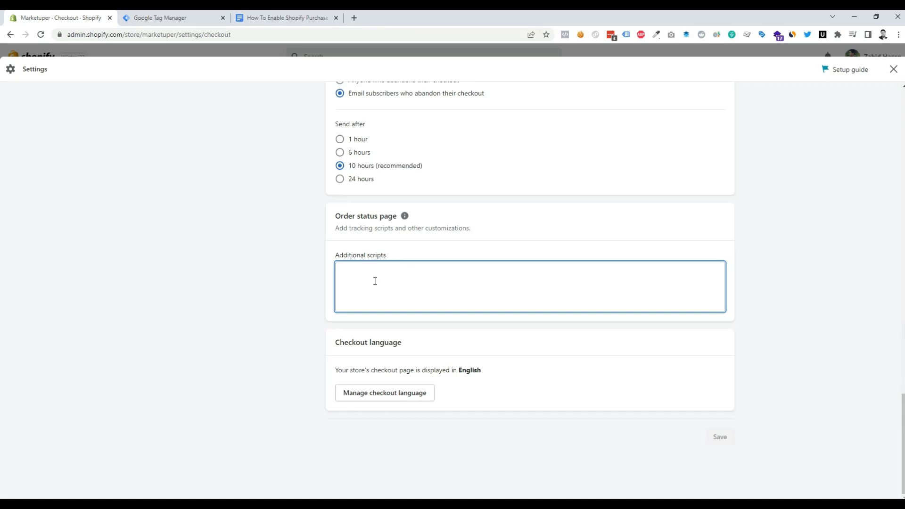
Step: Paste the GTM head snippet into Additional scripts and add two blank lines below it
key("ctrl+v")
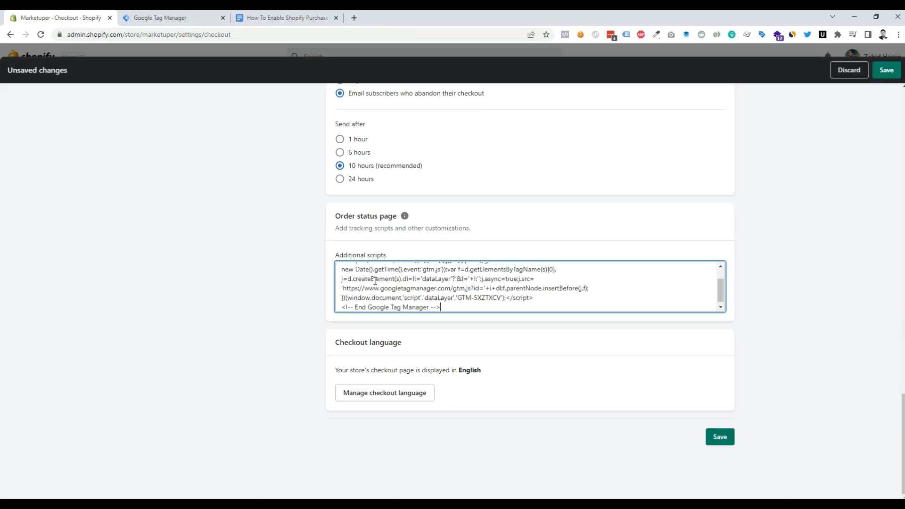
key("Return")
key("Return")
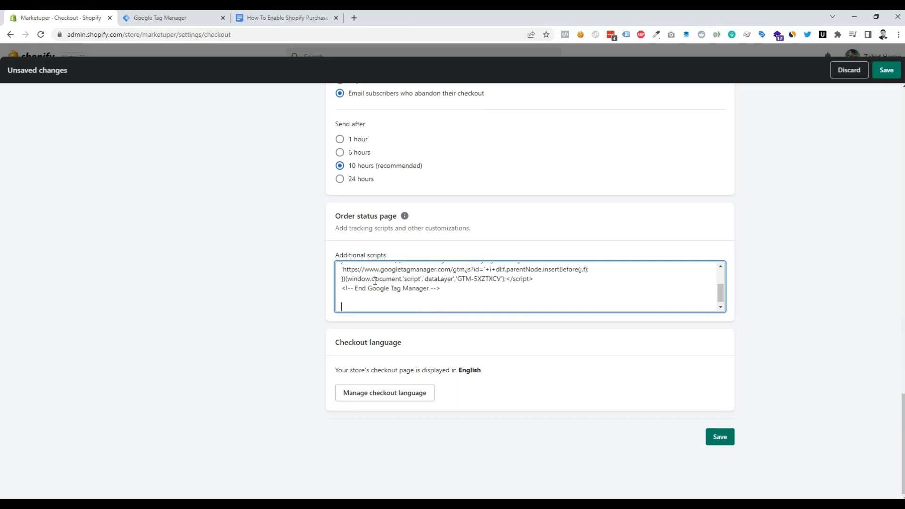
key("Return")
key("Return")
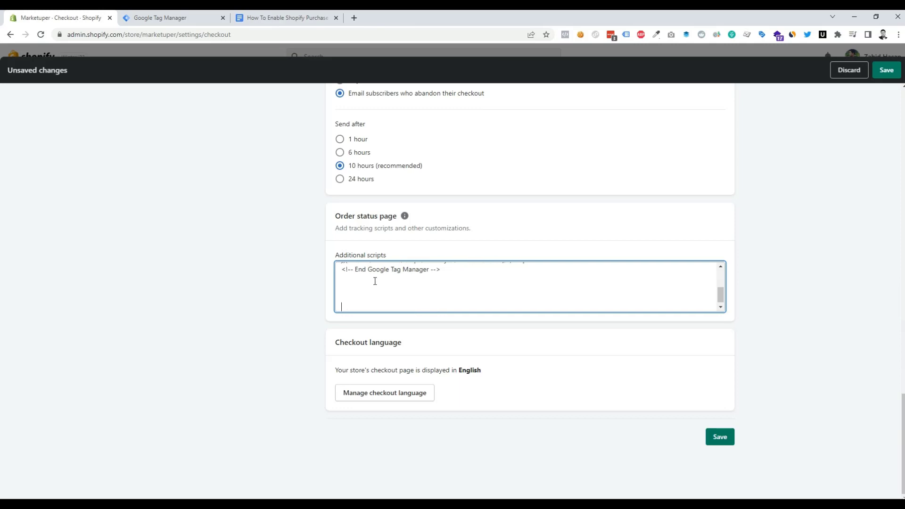
Step: Copy the entire 'Shopify checkout data layer code' from the guide's linked document
left_click(261, 18)
scroll(285, 260, "down", 1)
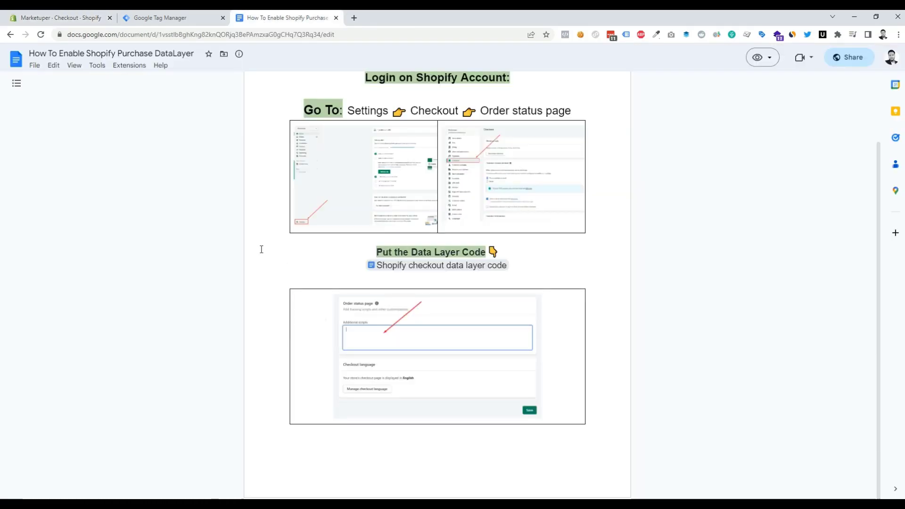
mouse_move(431, 268)
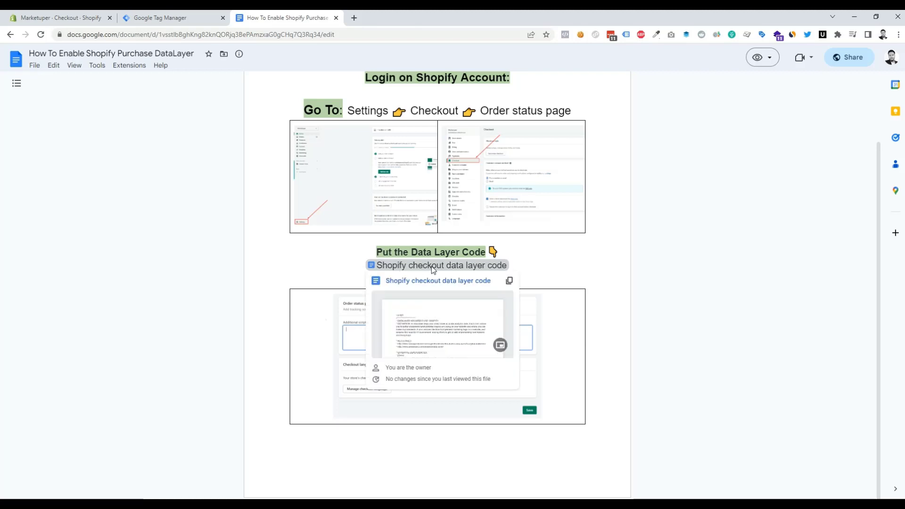
left_click(430, 323)
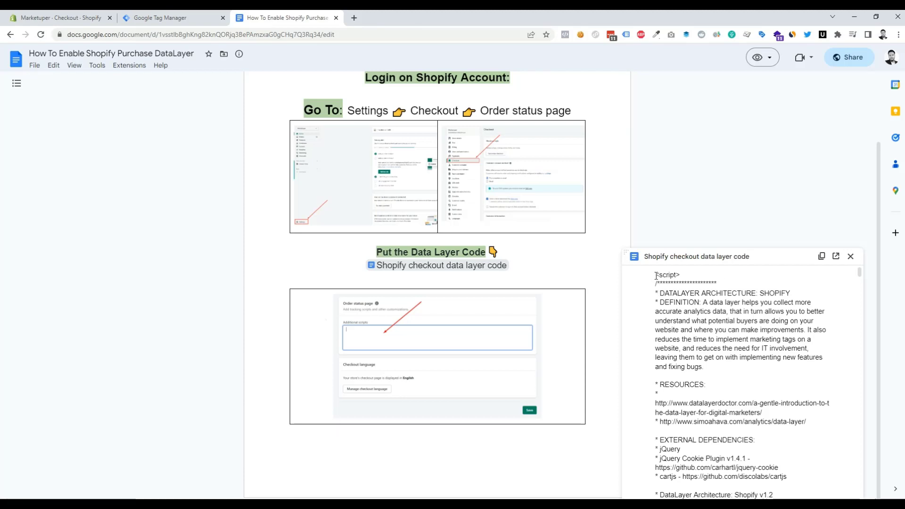
key("ctrl+a")
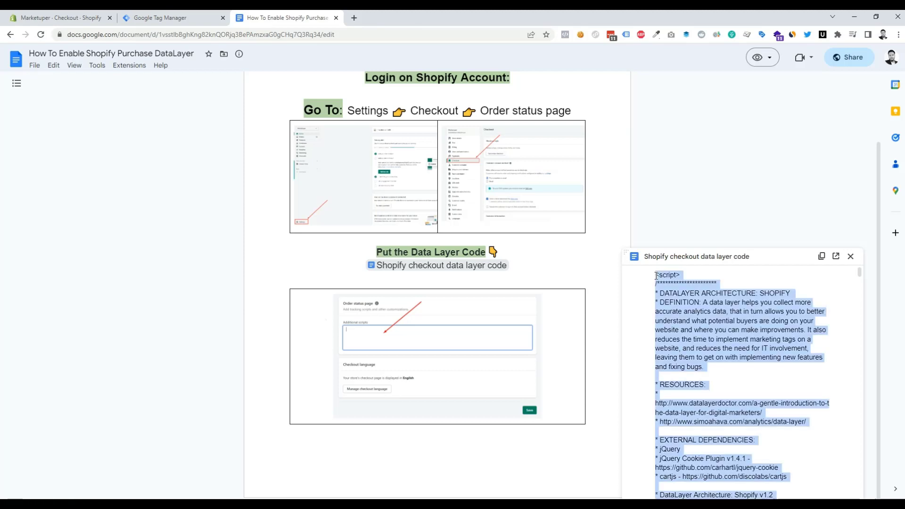
right_click(670, 295)
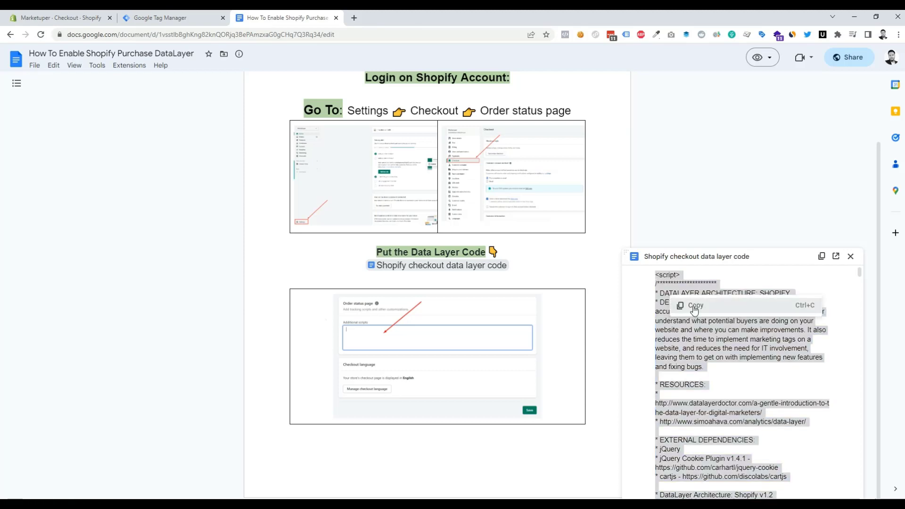
left_click(693, 306)
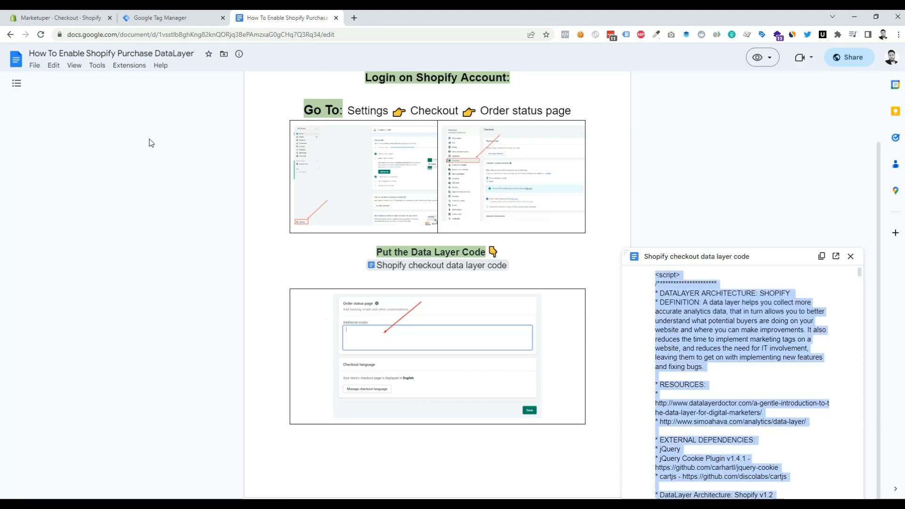
left_click(53, 13)
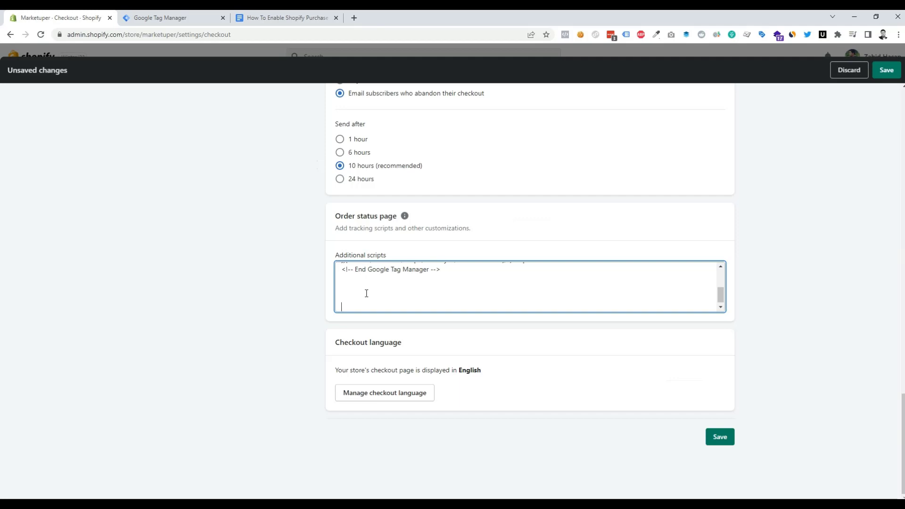
Step: Paste the data layer script below the GTM snippet, save checkout settings, and close Settings
scroll(381, 287, "up", 1)
scroll(406, 281, "down", 1)
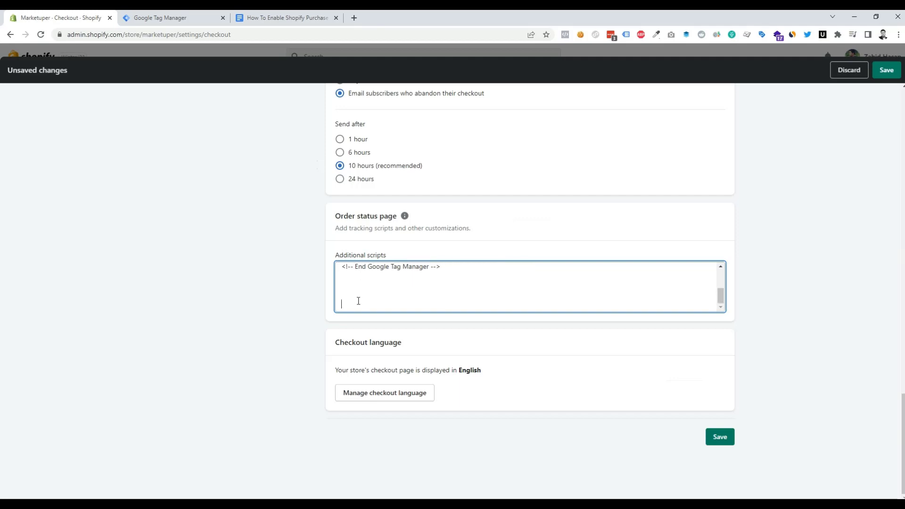
key("ctrl+v")
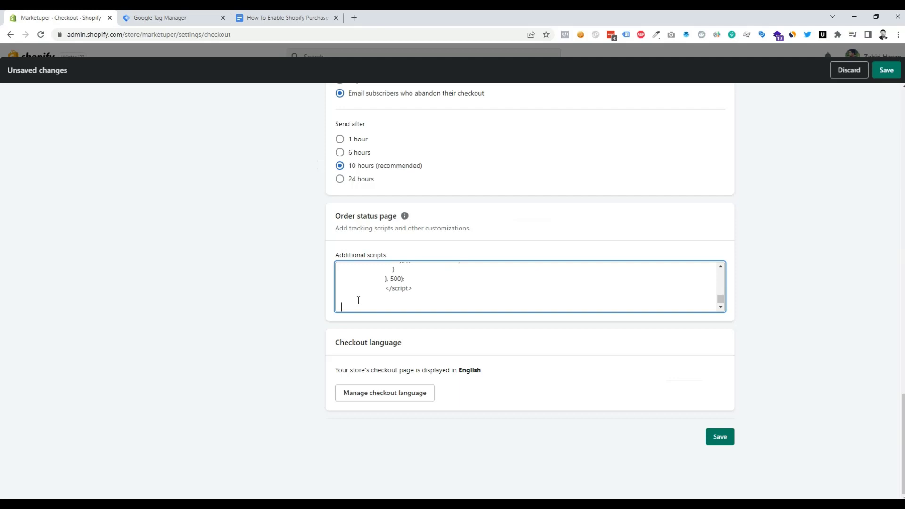
left_click(886, 72)
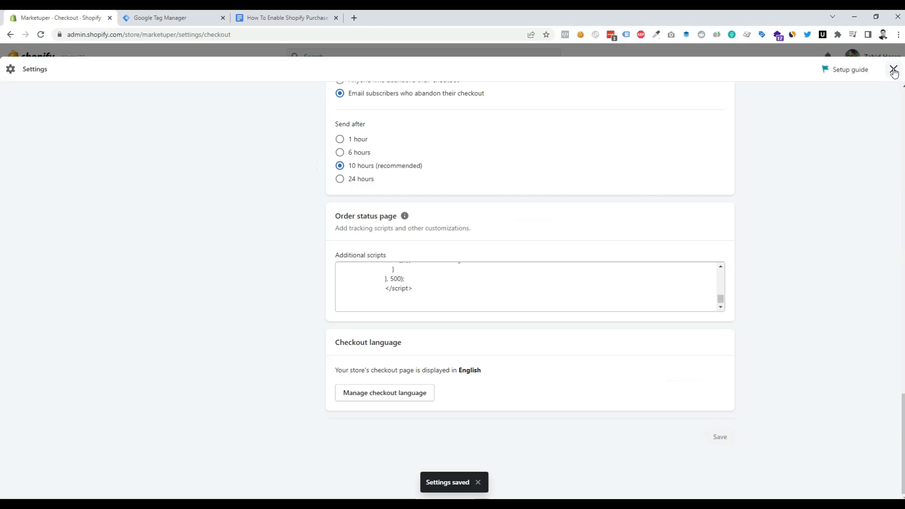
left_click(893, 70)
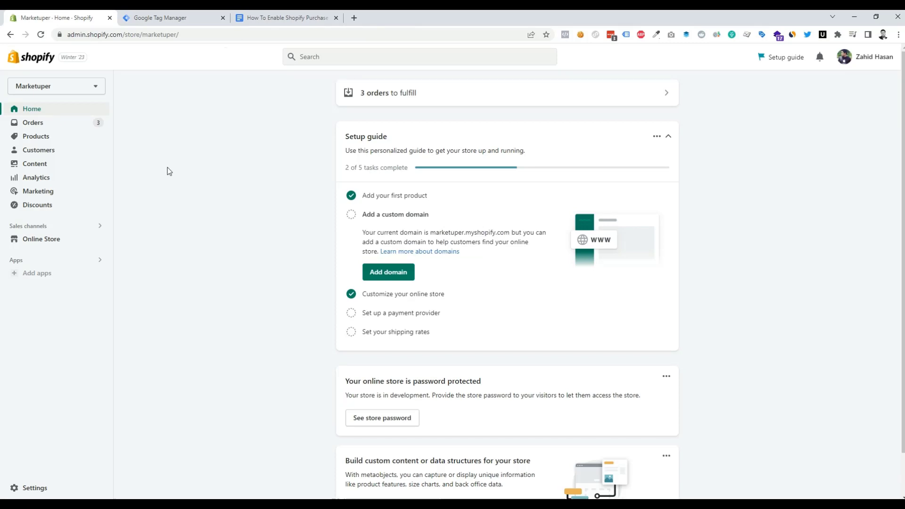
Step: Launch GTM Preview and connect Tag Assistant to the marketuper.myshopify.com store
left_click(160, 14)
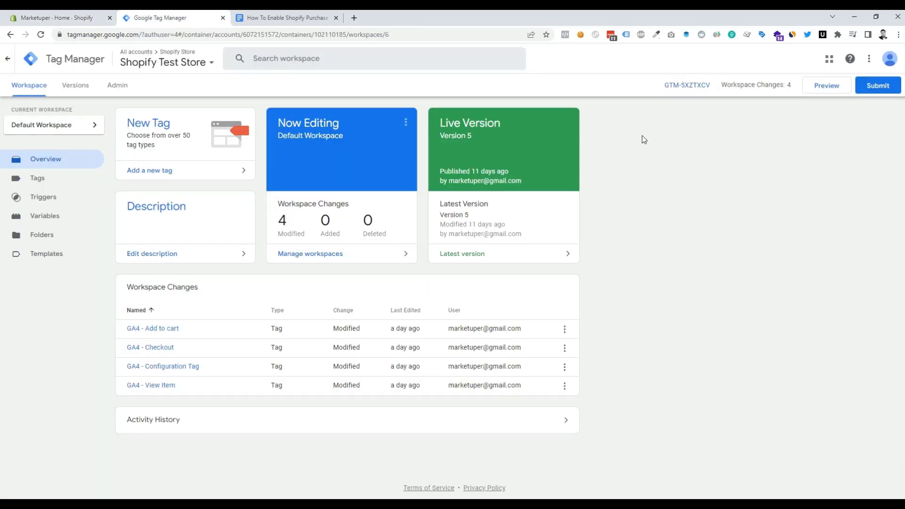
left_click(821, 92)
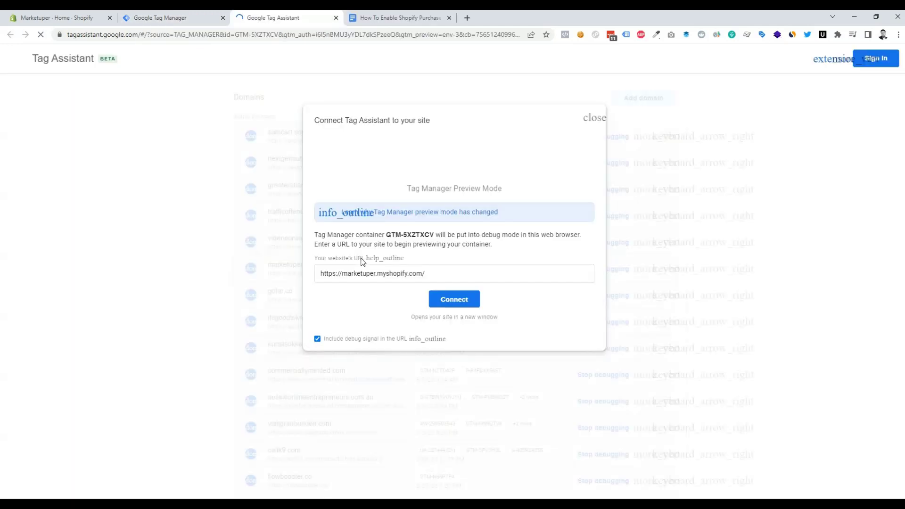
left_click(430, 273)
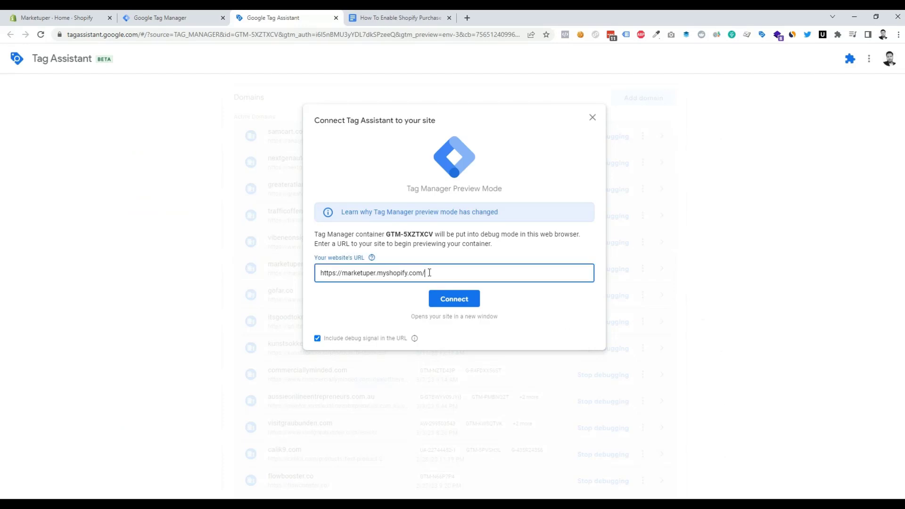
left_click_drag(430, 273, 322, 273)
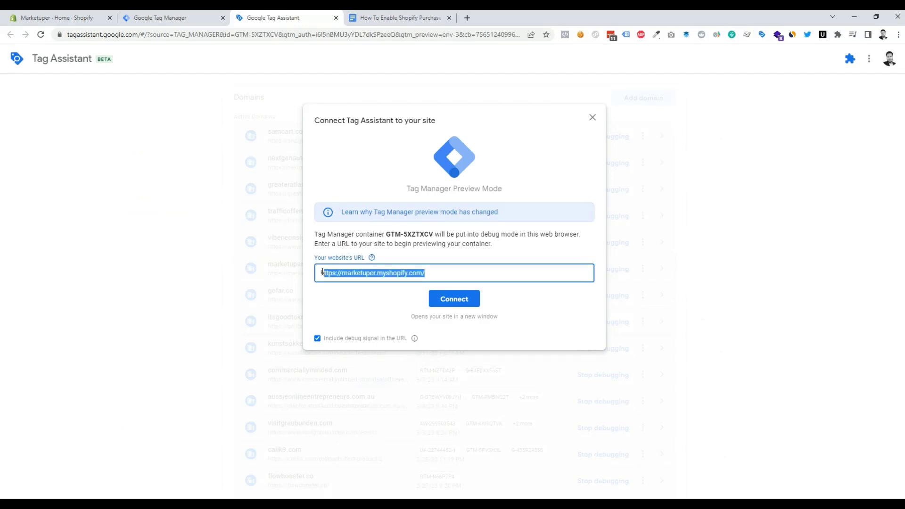
left_click(460, 298)
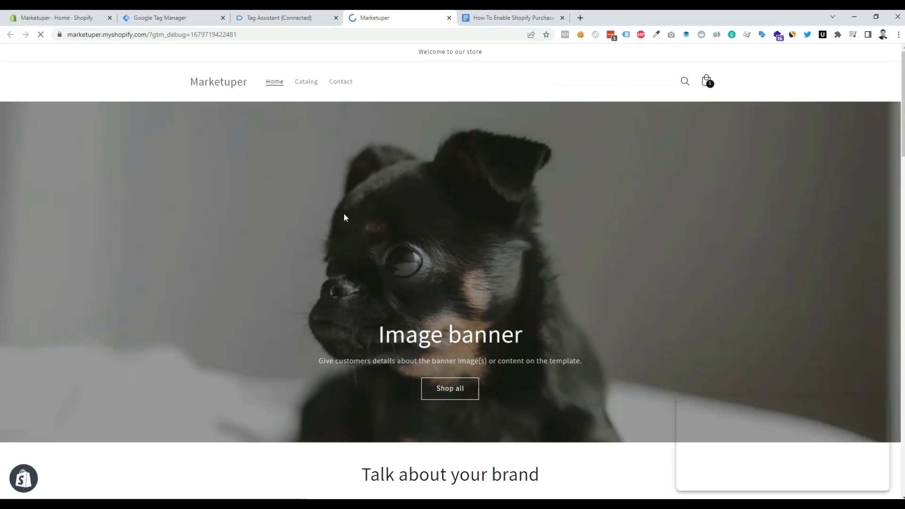
Step: Dismiss the Connected notice, add the Cat Comb One-click Cat Brush to cart, and check out
left_click(276, 21)
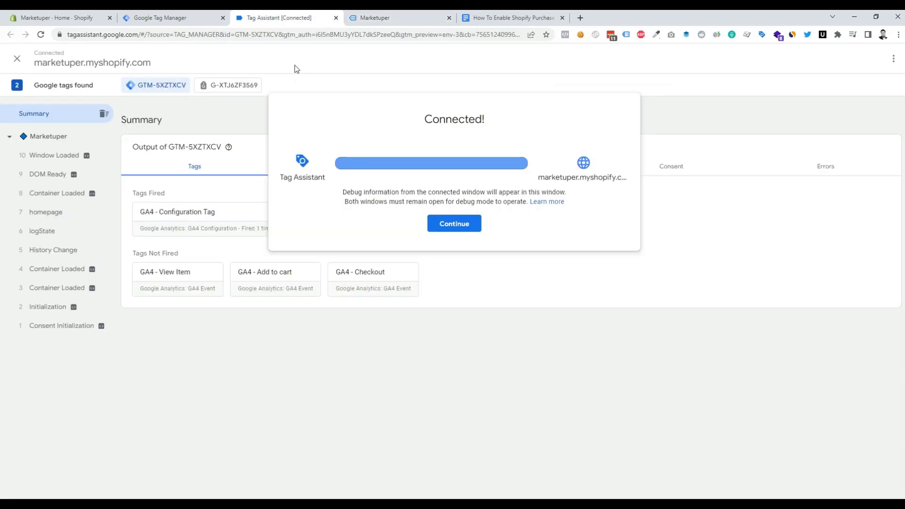
left_click(296, 68)
left_click(384, 14)
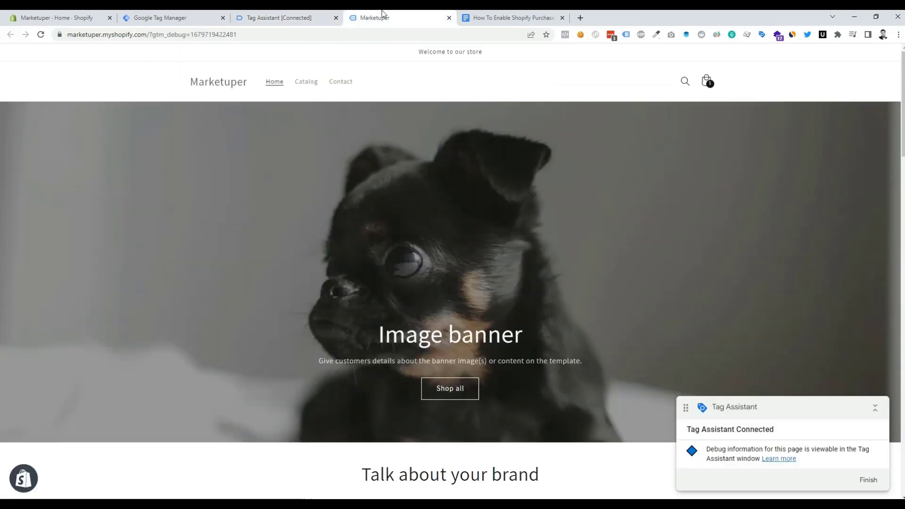
scroll(322, 198, "down", 1)
scroll(321, 200, "down", 5)
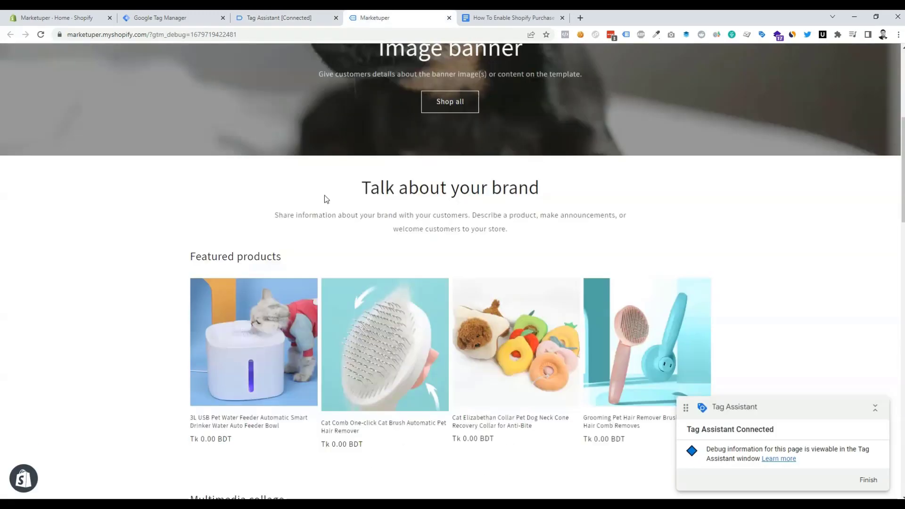
scroll(325, 199, "down", 3)
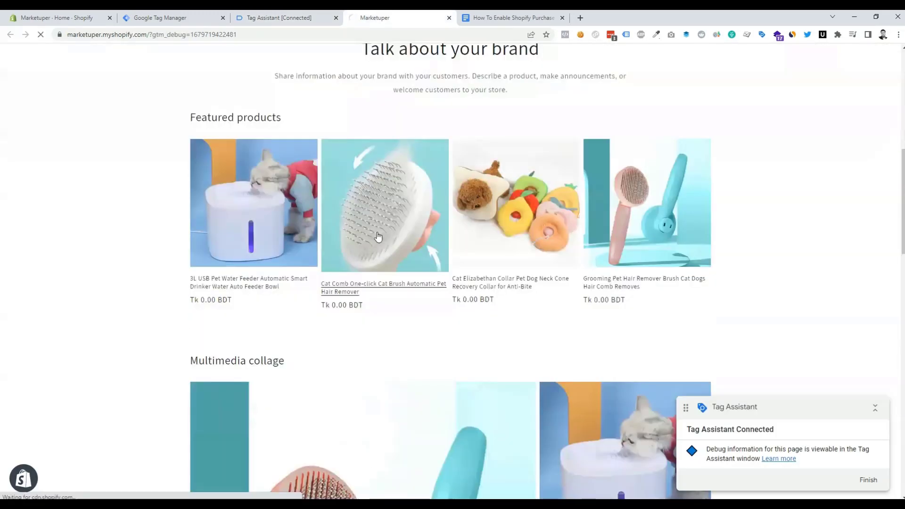
left_click(378, 236)
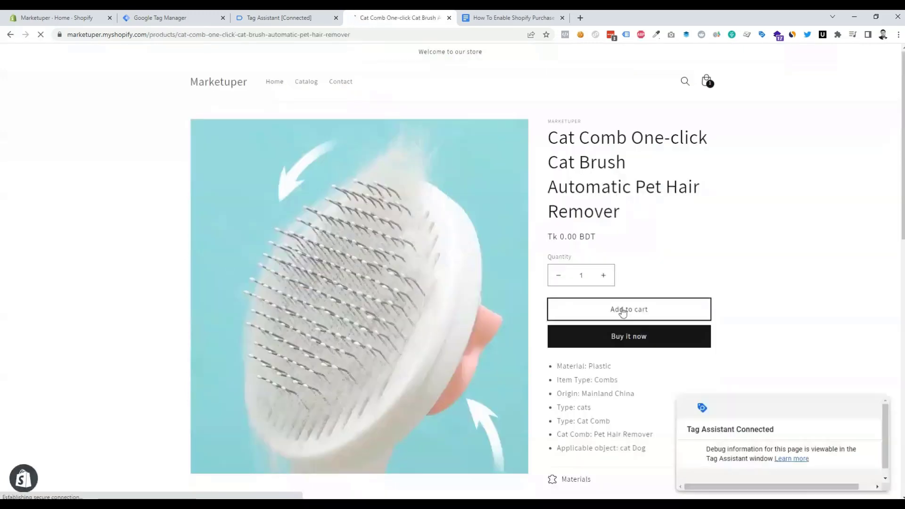
left_click(622, 312)
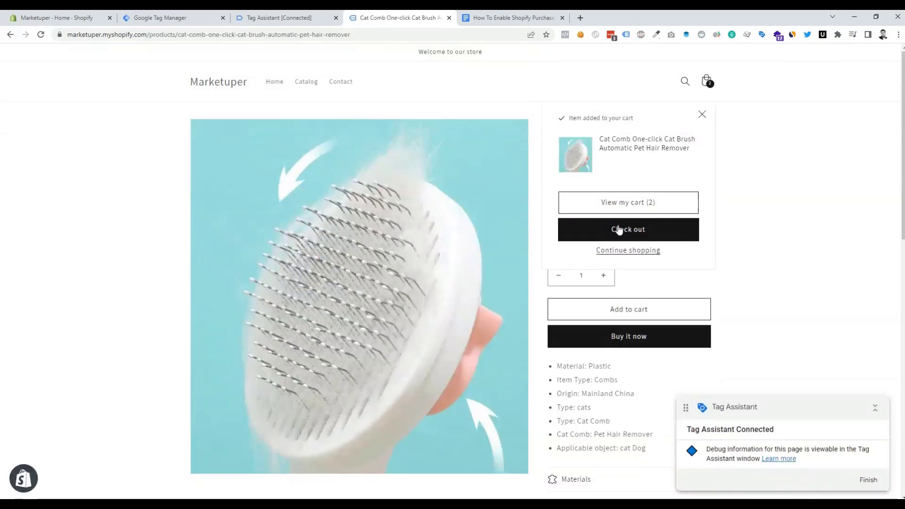
left_click(620, 230)
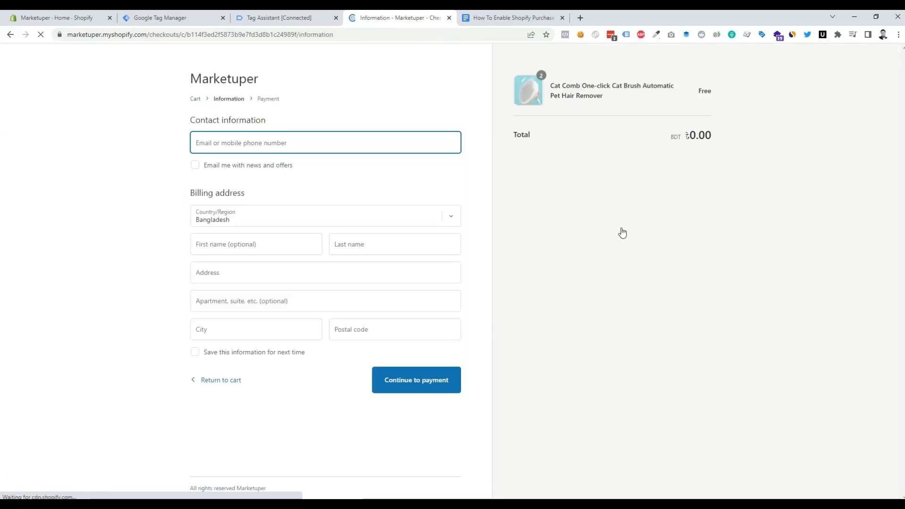
Step: Autofill the saved contact and billing details and complete the BDT 0.00 test order
left_click(225, 143)
left_click(283, 172)
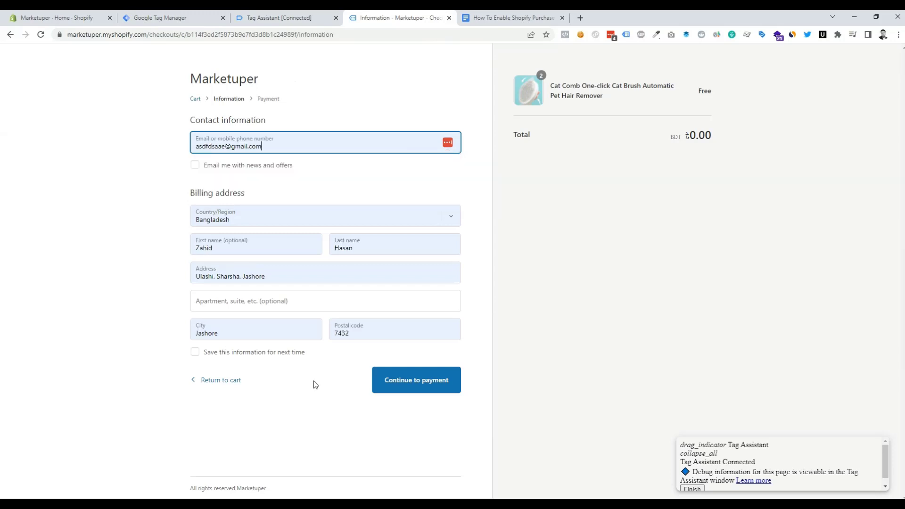
left_click(404, 385)
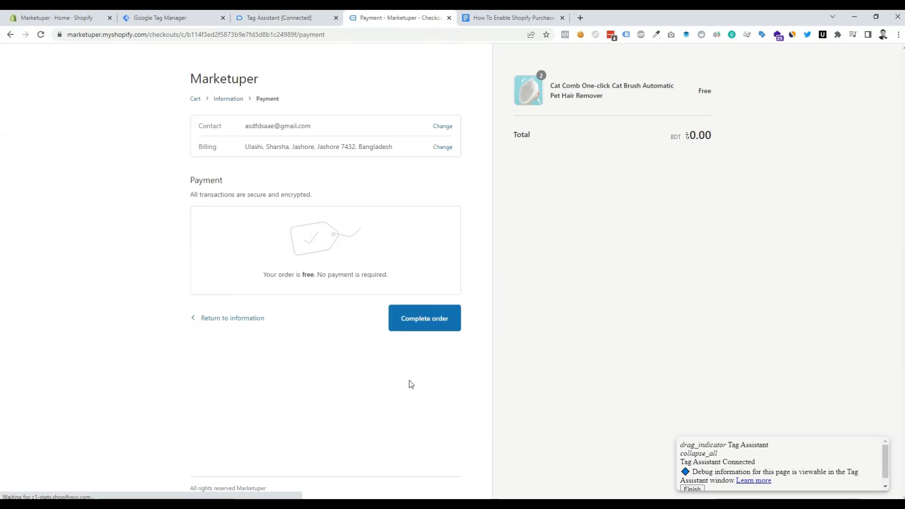
left_click(419, 319)
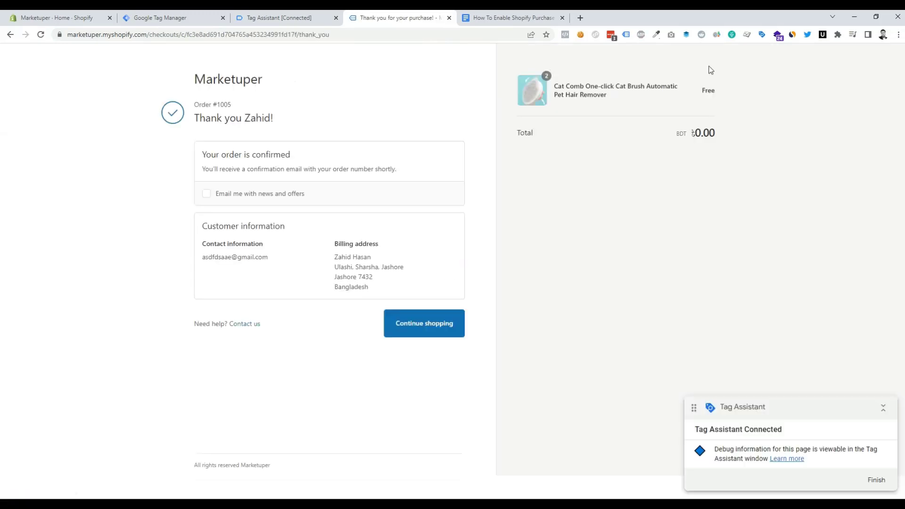
Step: Open the purchase_analyticsever event's Data Layer view in Tag Assistant
left_click(280, 21)
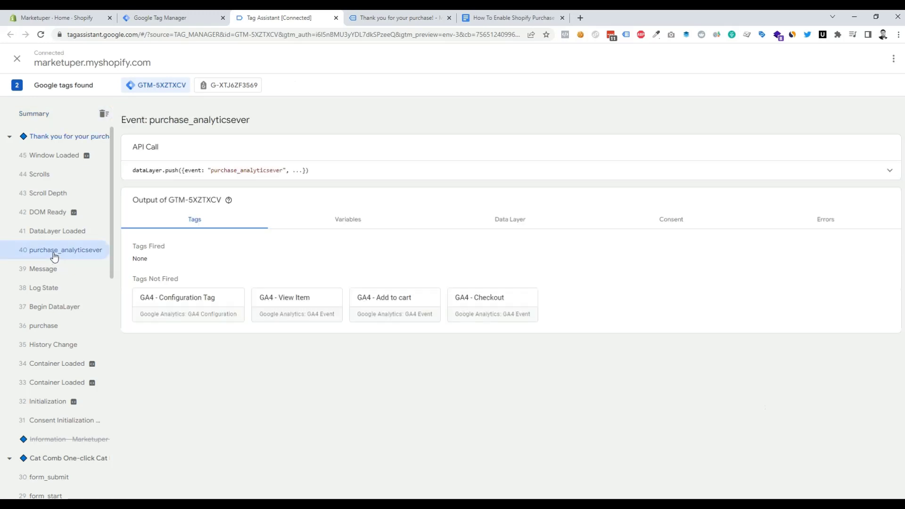
left_click(509, 223)
scroll(202, 301, "down", 1)
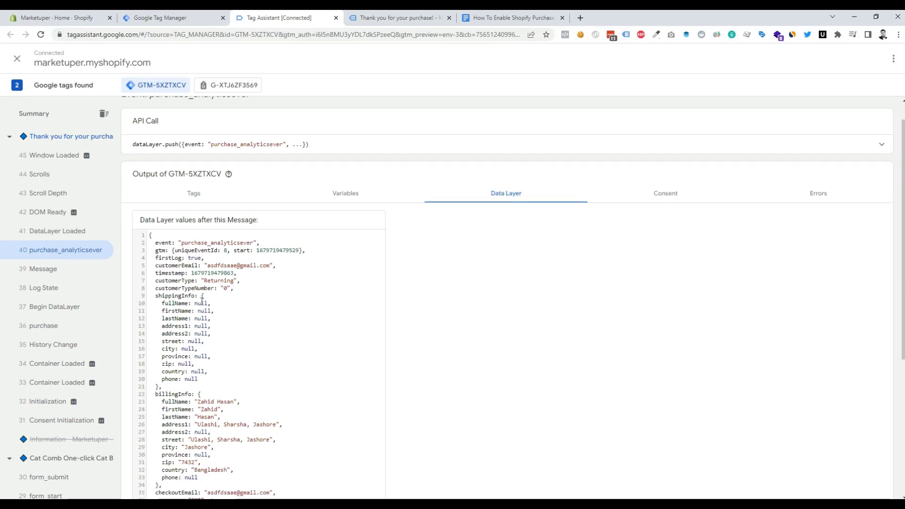
scroll(202, 300, "down", 5)
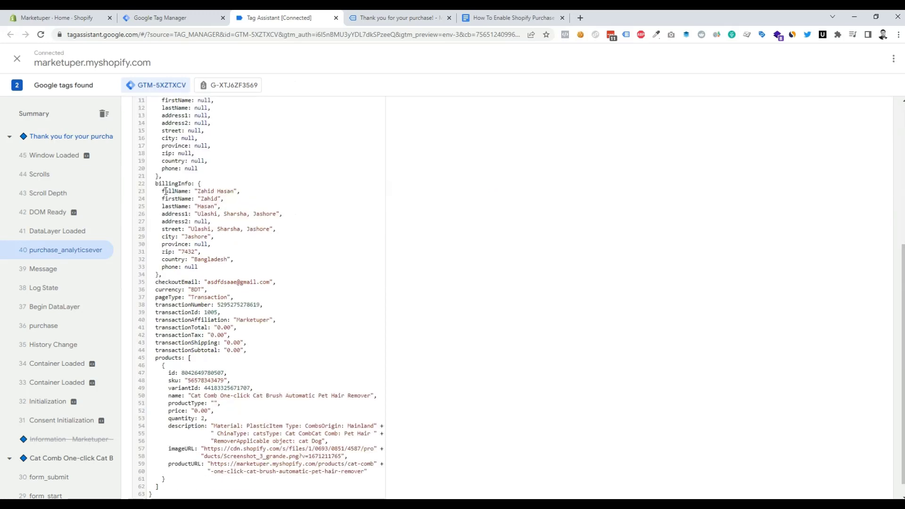
Step: Review the billing name and address, 0.00 transactionTotal, and Cat Comb product values
left_click_drag(166, 191, 232, 289)
left_click(163, 196)
left_click_drag(163, 196, 189, 244)
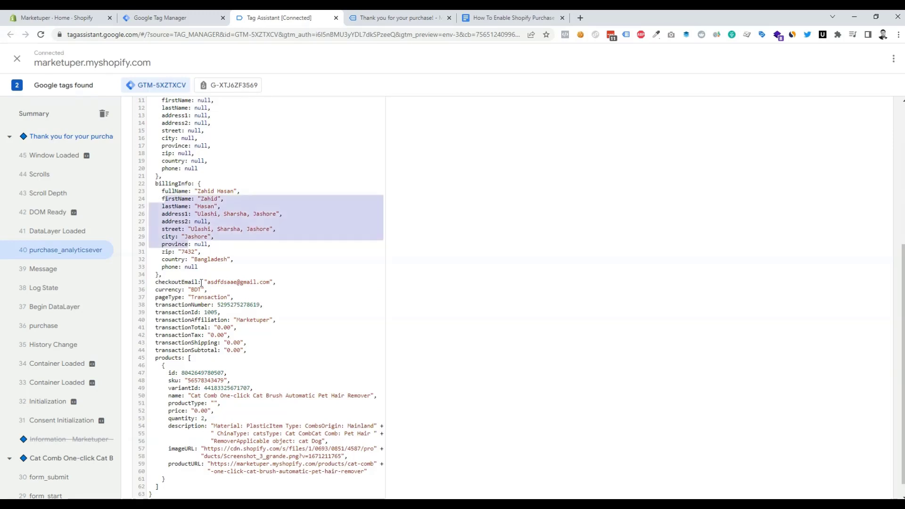
scroll(201, 283, "down", 1)
left_click(175, 280)
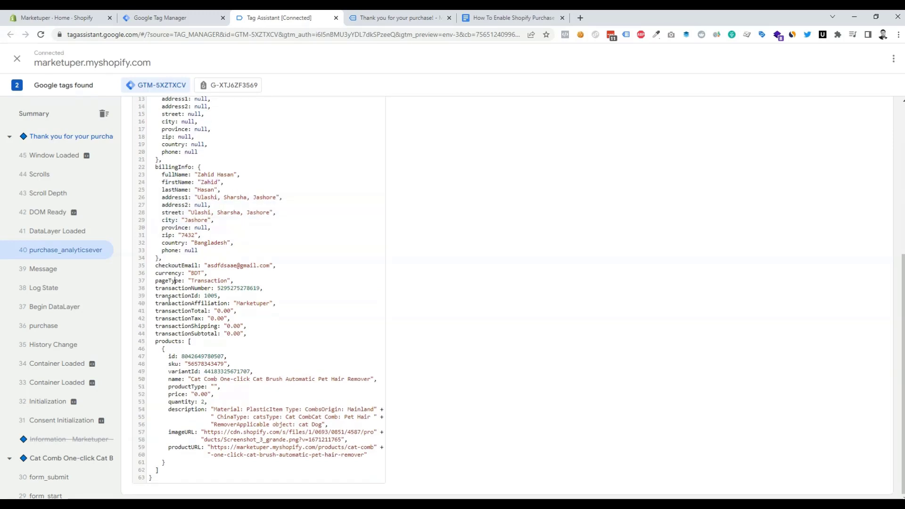
left_click_drag(156, 311, 231, 312)
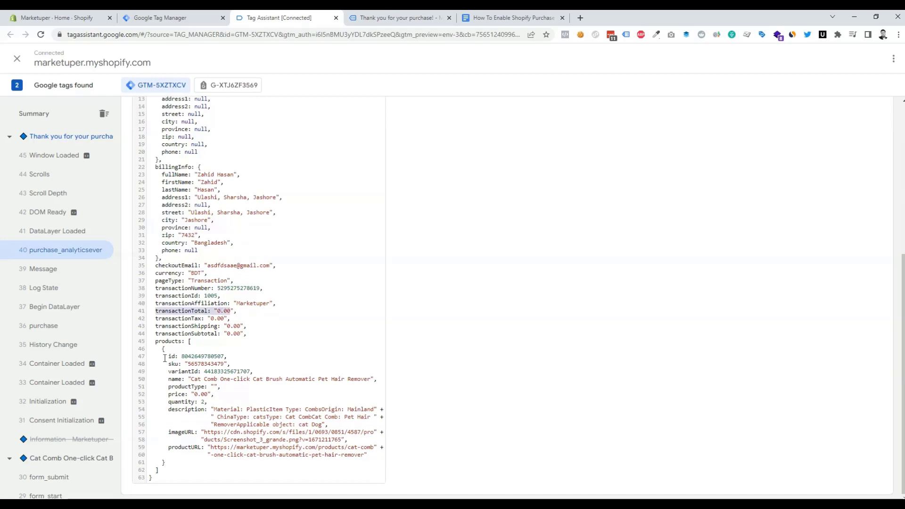
left_click_drag(153, 341, 198, 423)
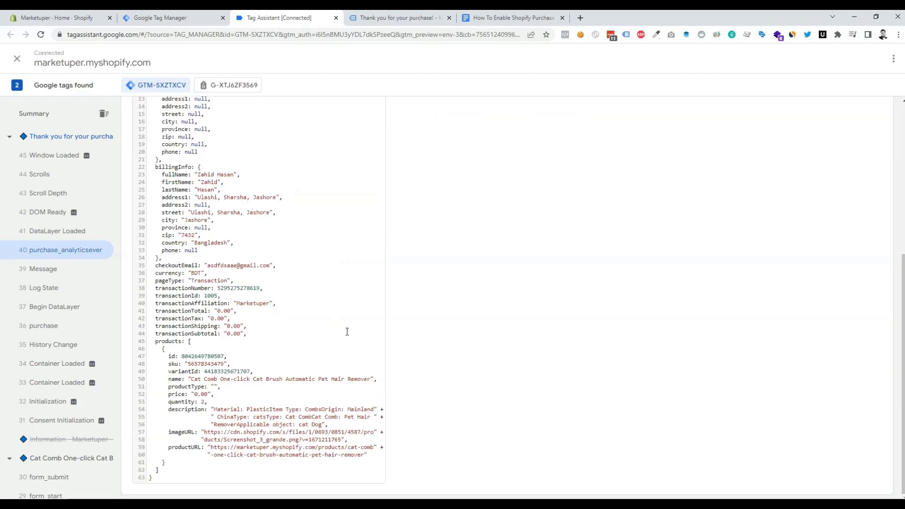
scroll(345, 283, "up", 5)
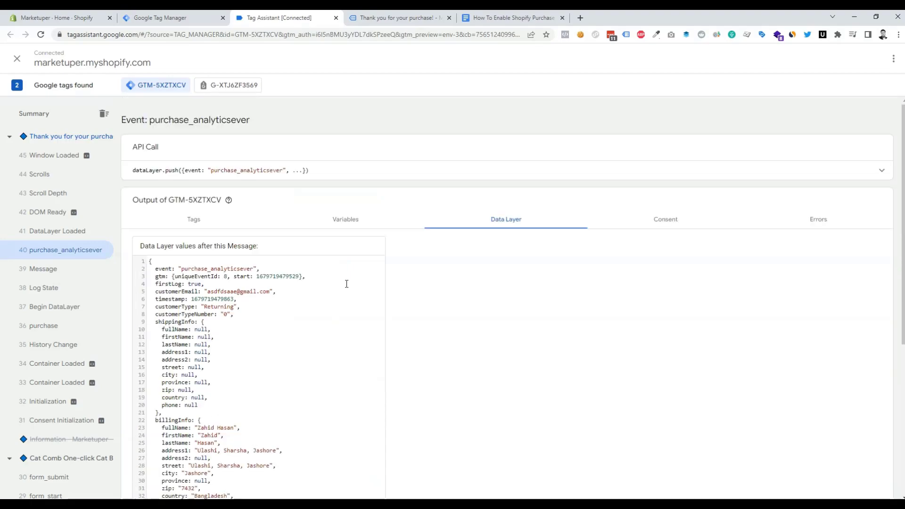